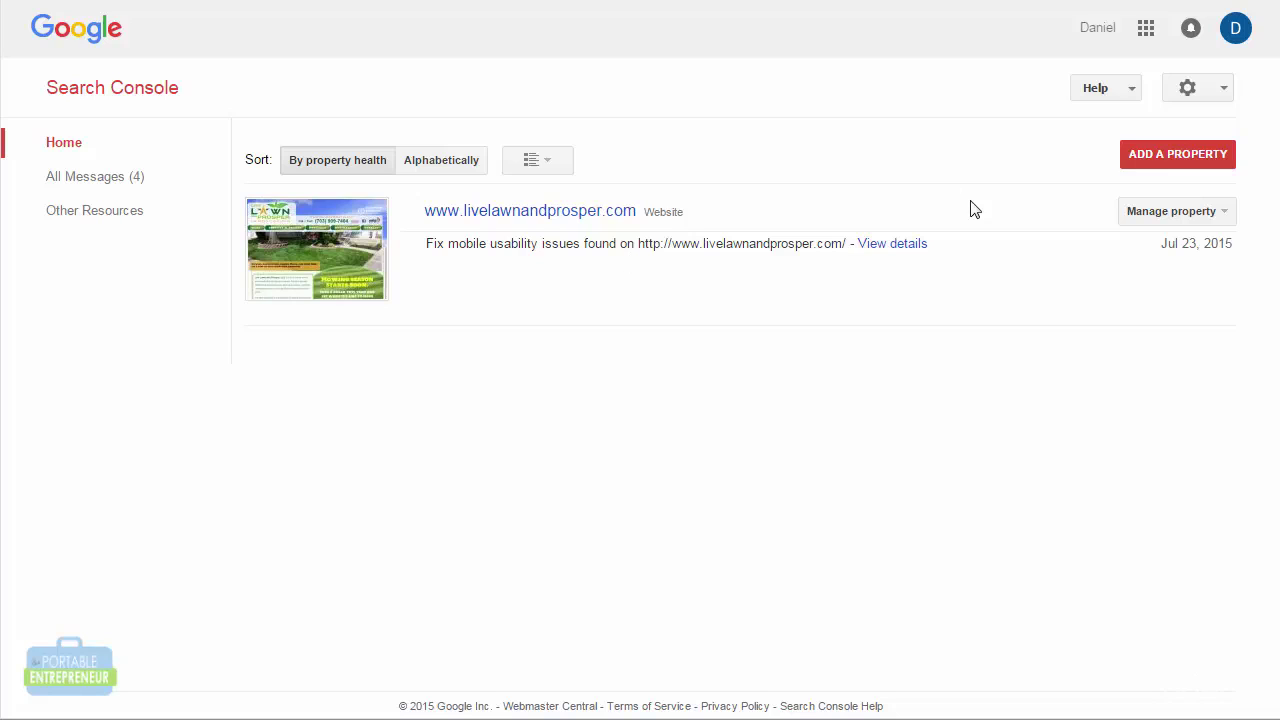
left_click(590, 222)
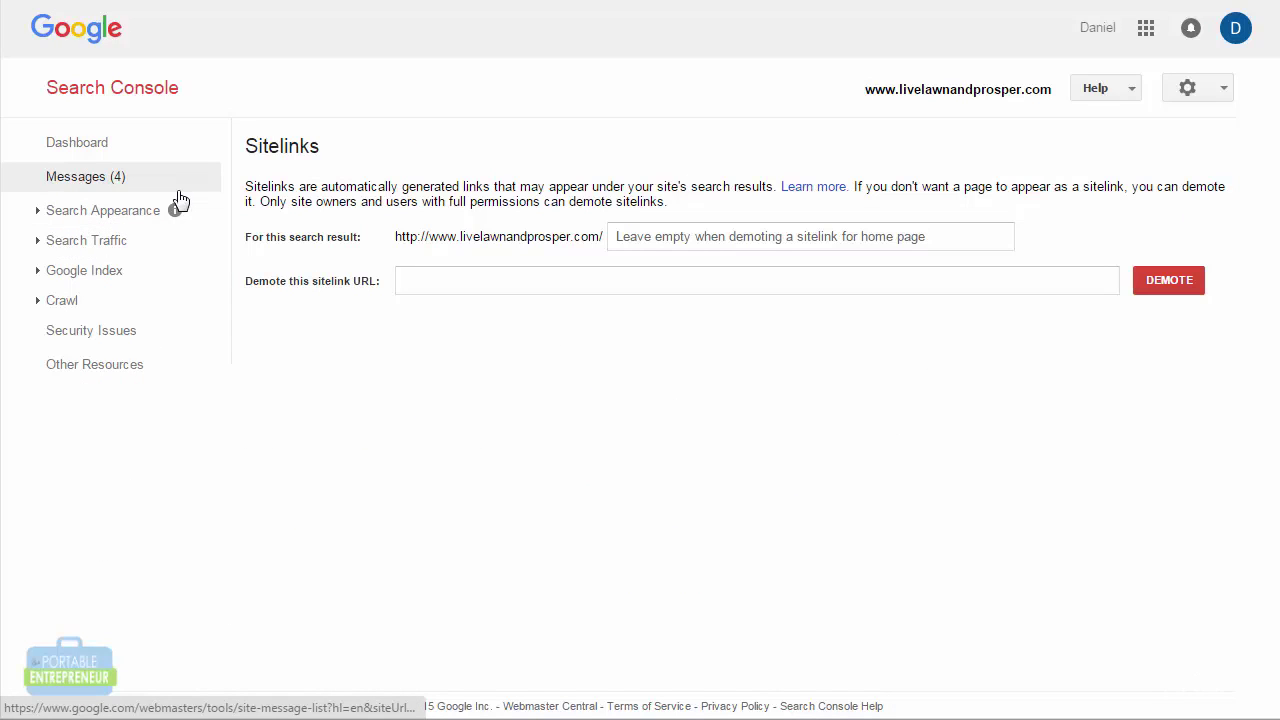
left_click(115, 243)
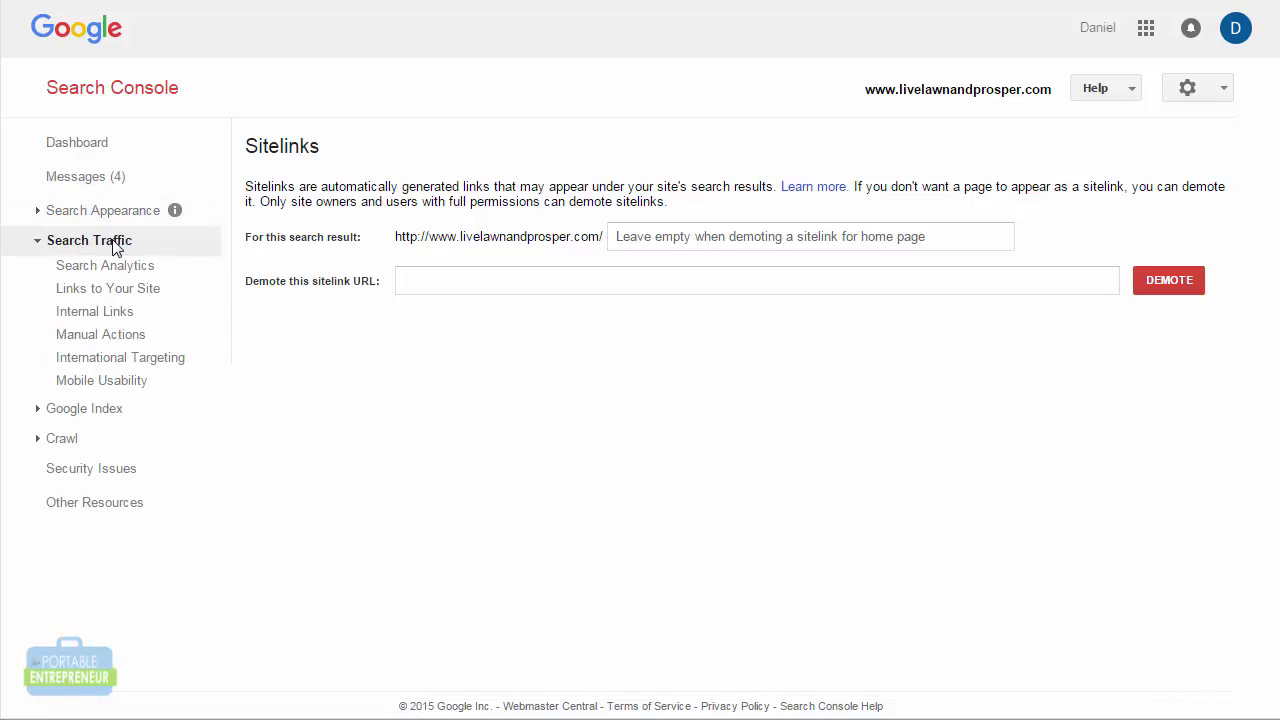
left_click(150, 268)
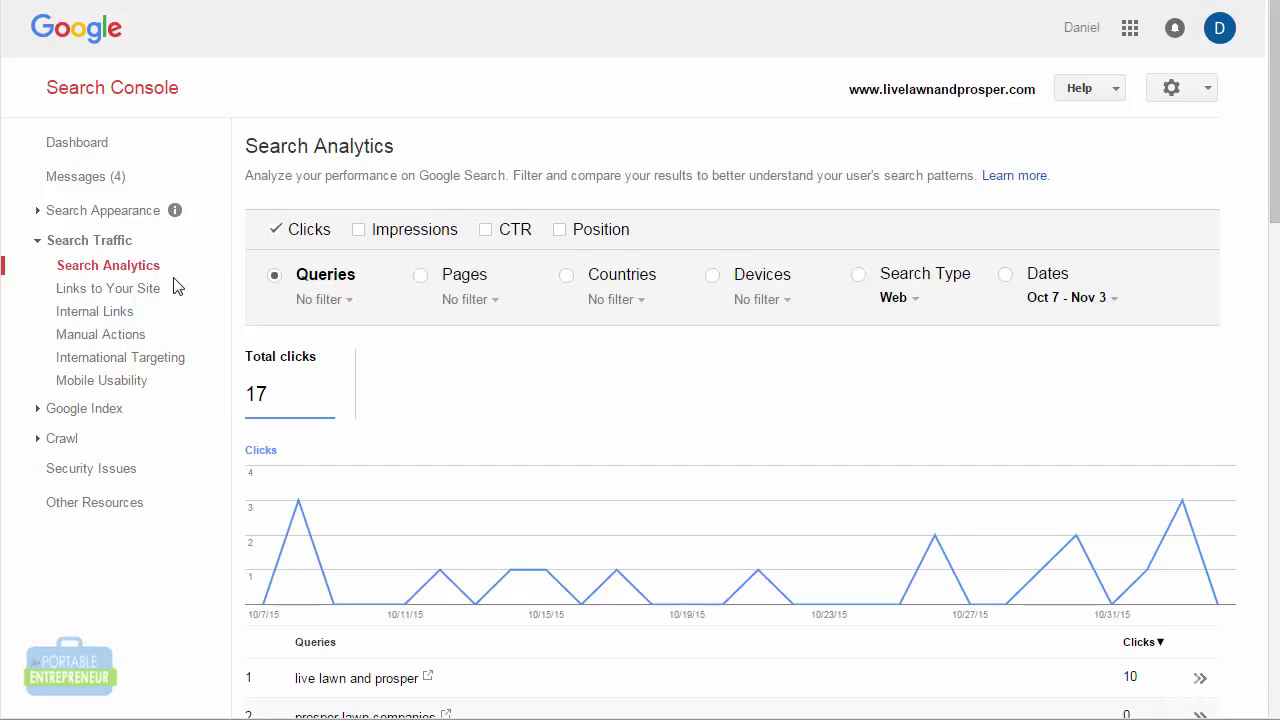
mouse_move(1275, 200)
left_mouse_down()
mouse_move(1270, 335)
mouse_move(1270, 190)
left_mouse_up()
Group the Search Analytics data by Pages and show the Position metric alongside Clicks
left_click(422, 278)
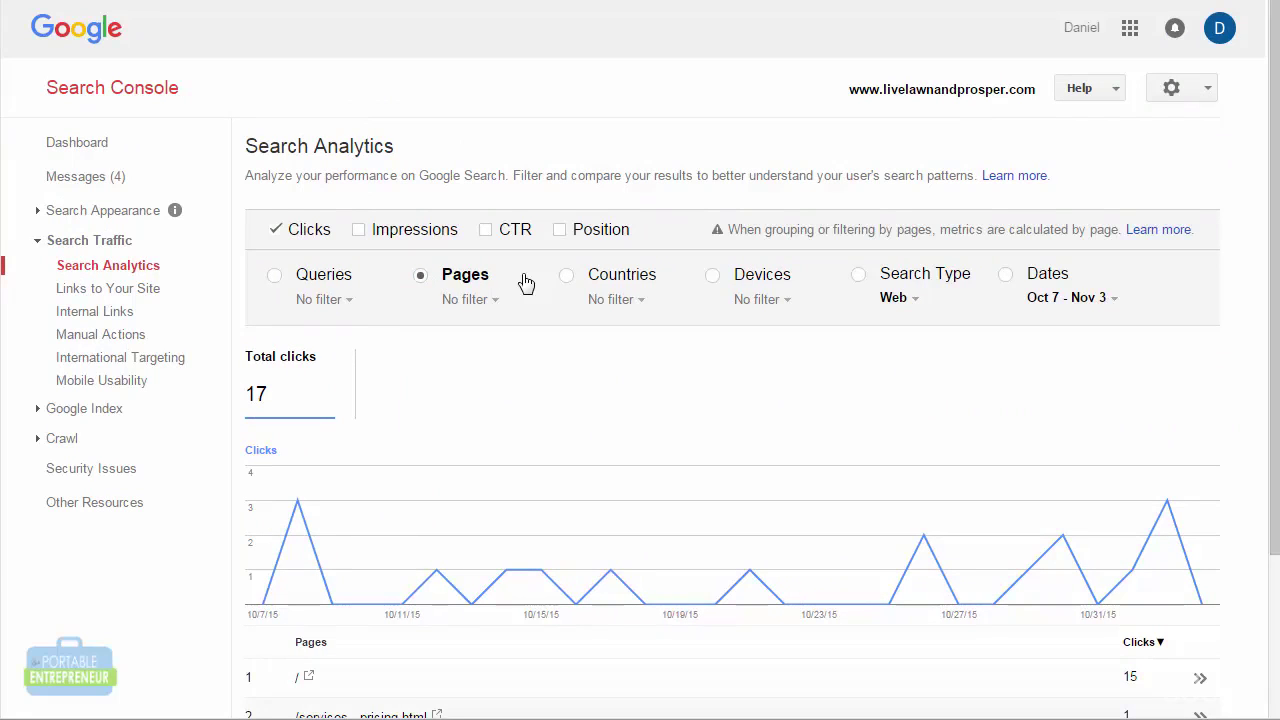
left_click(560, 230)
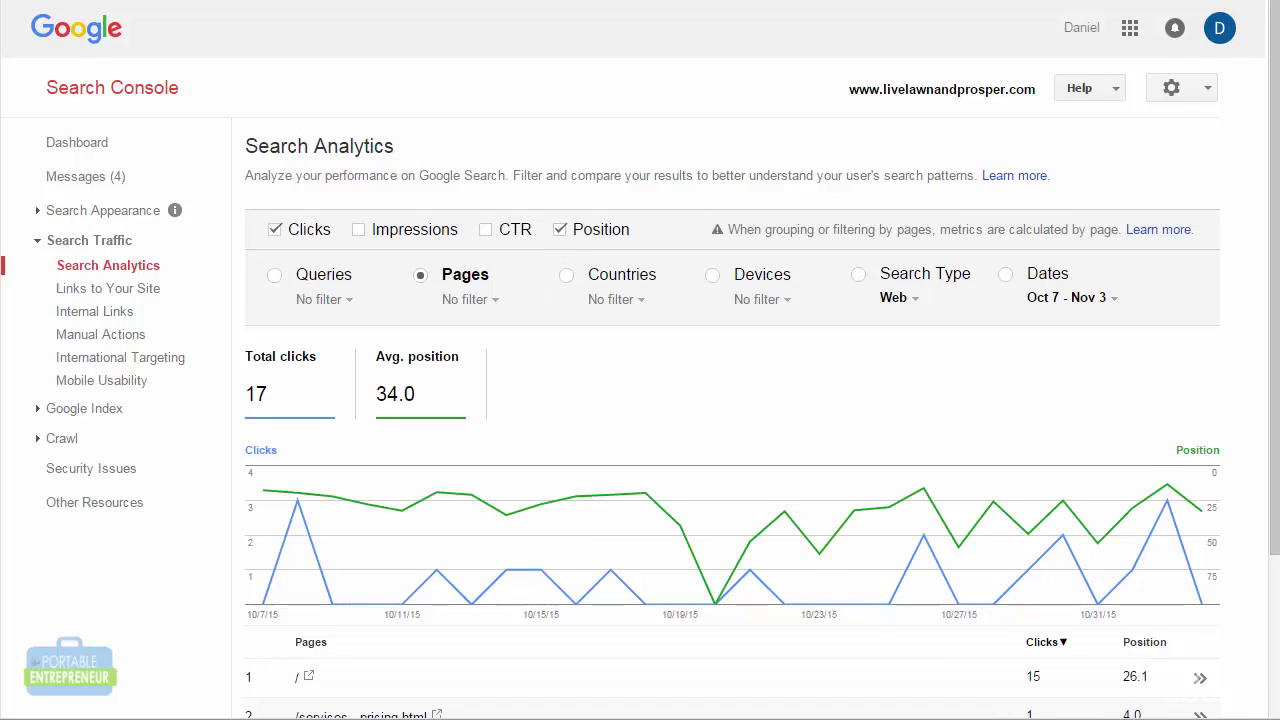
left_click_drag(1277, 236, 1277, 183)
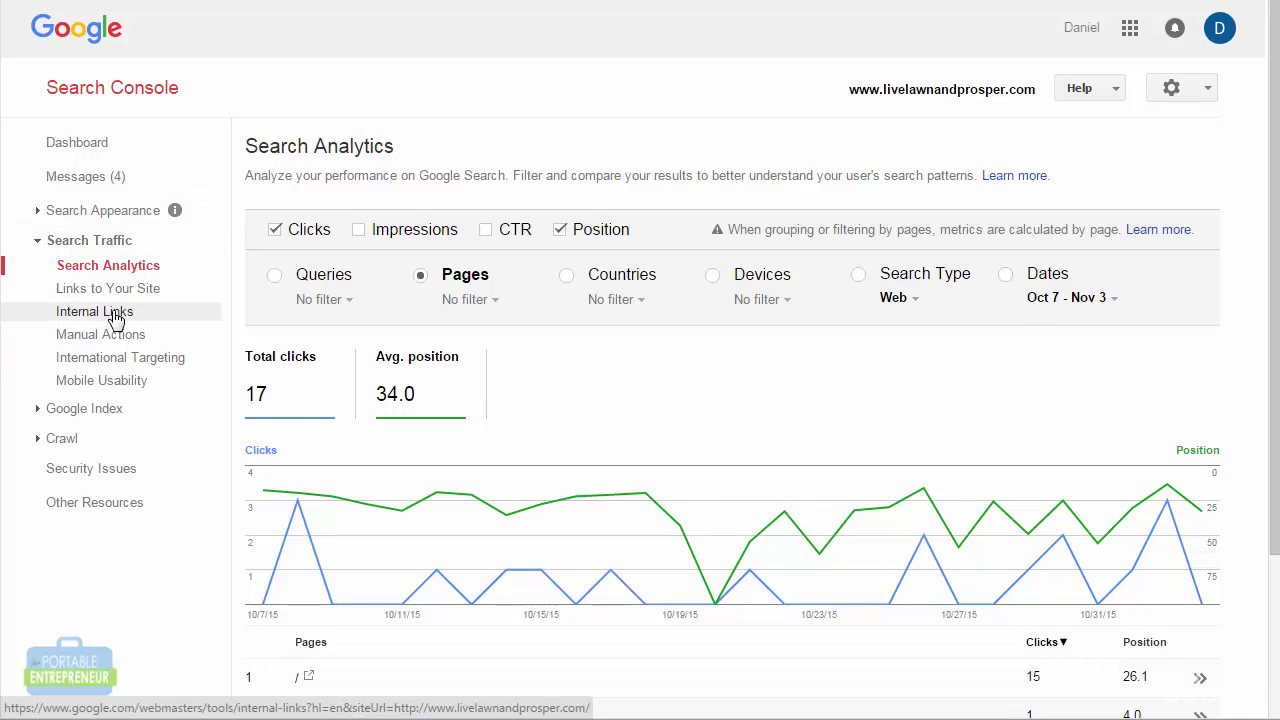
Review the country targeting setting for the site's International Targeting
left_click(118, 360)
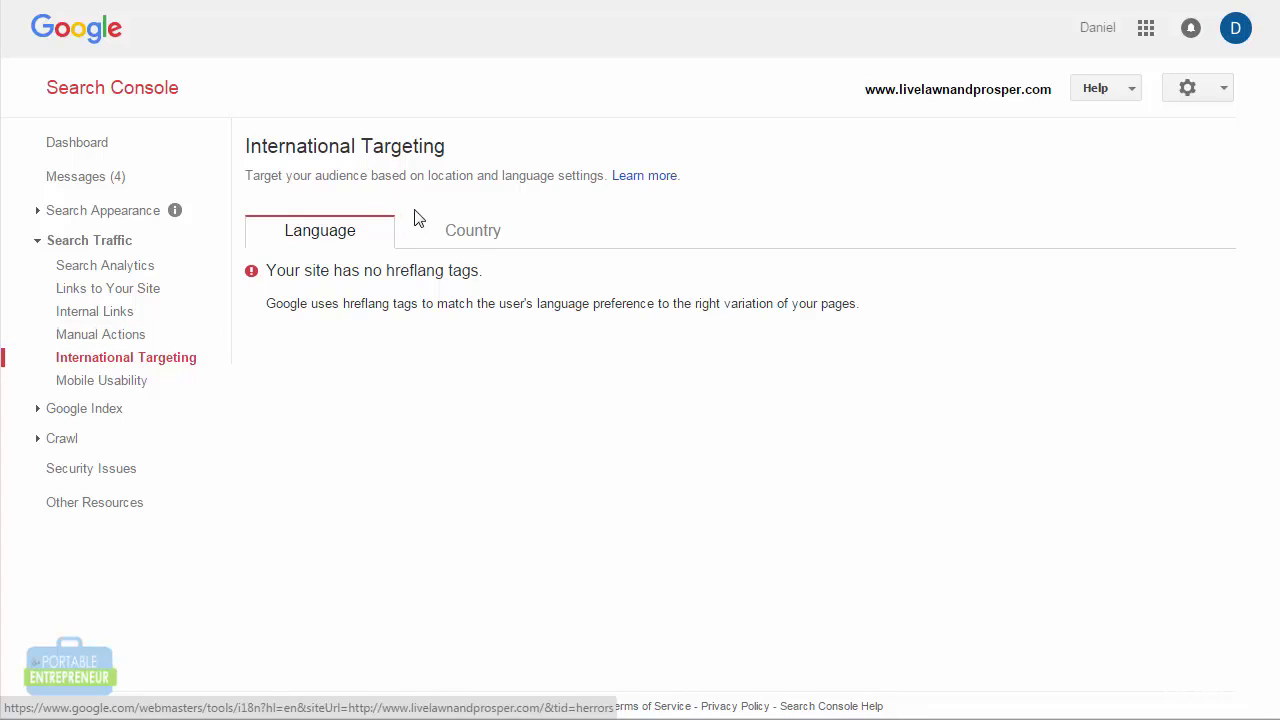
left_click(462, 240)
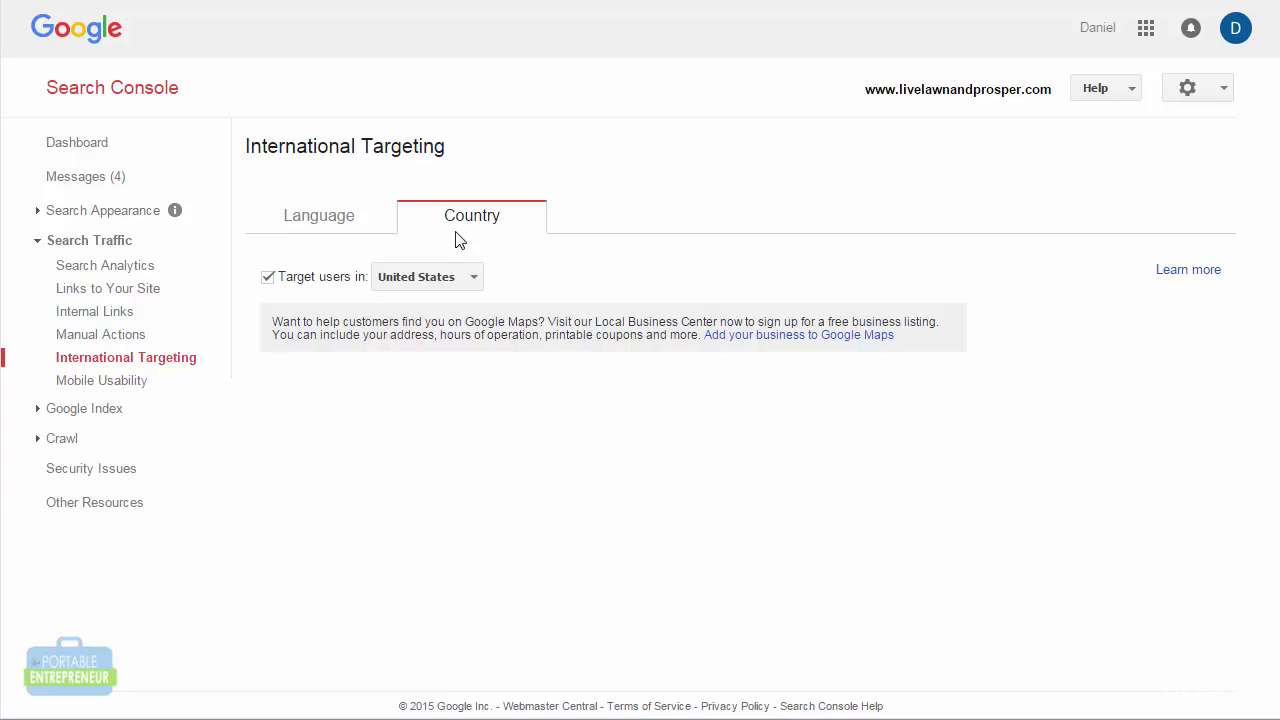
left_click(448, 283)
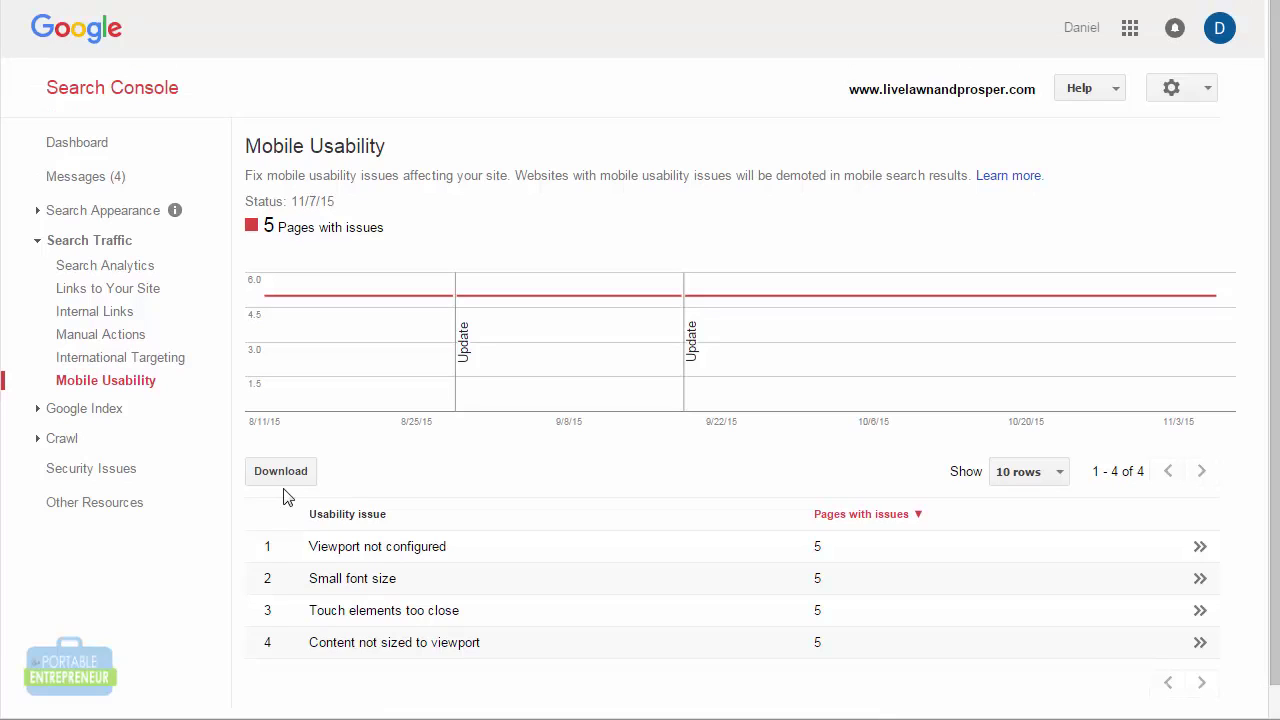
View the site's Google Index Status report and its Content Keywords list
left_click(115, 408)
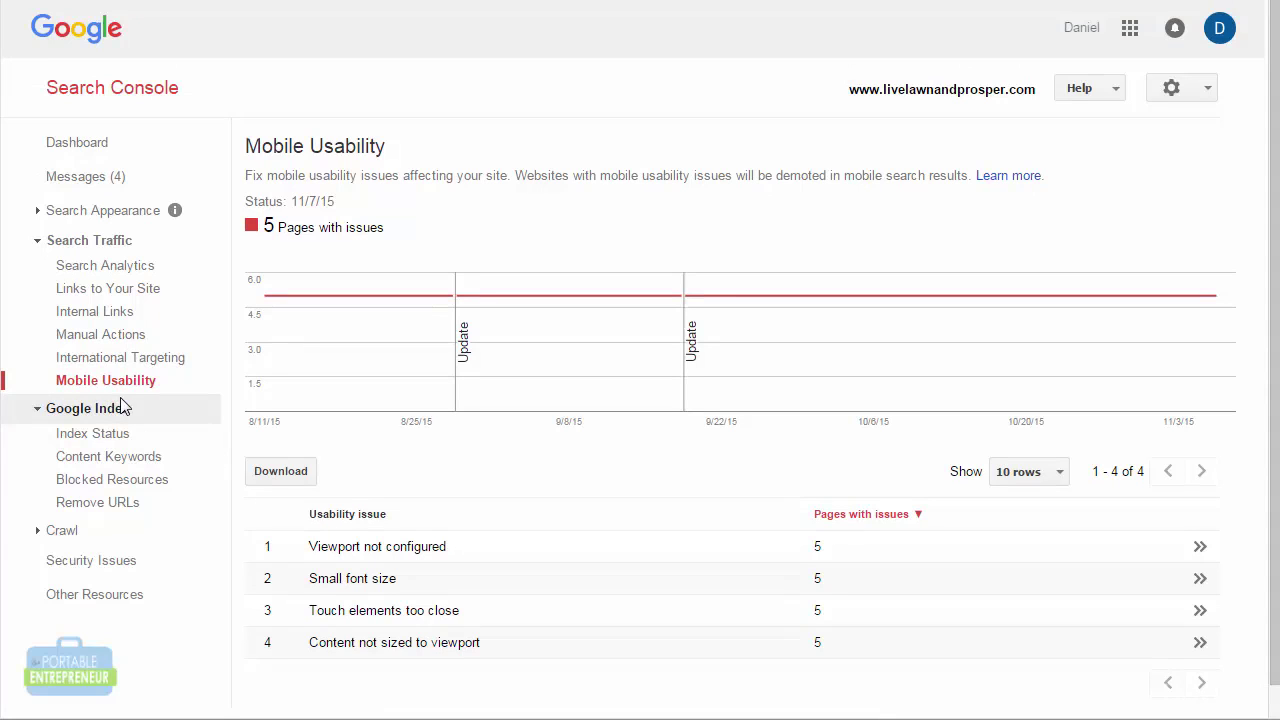
left_click(120, 436)
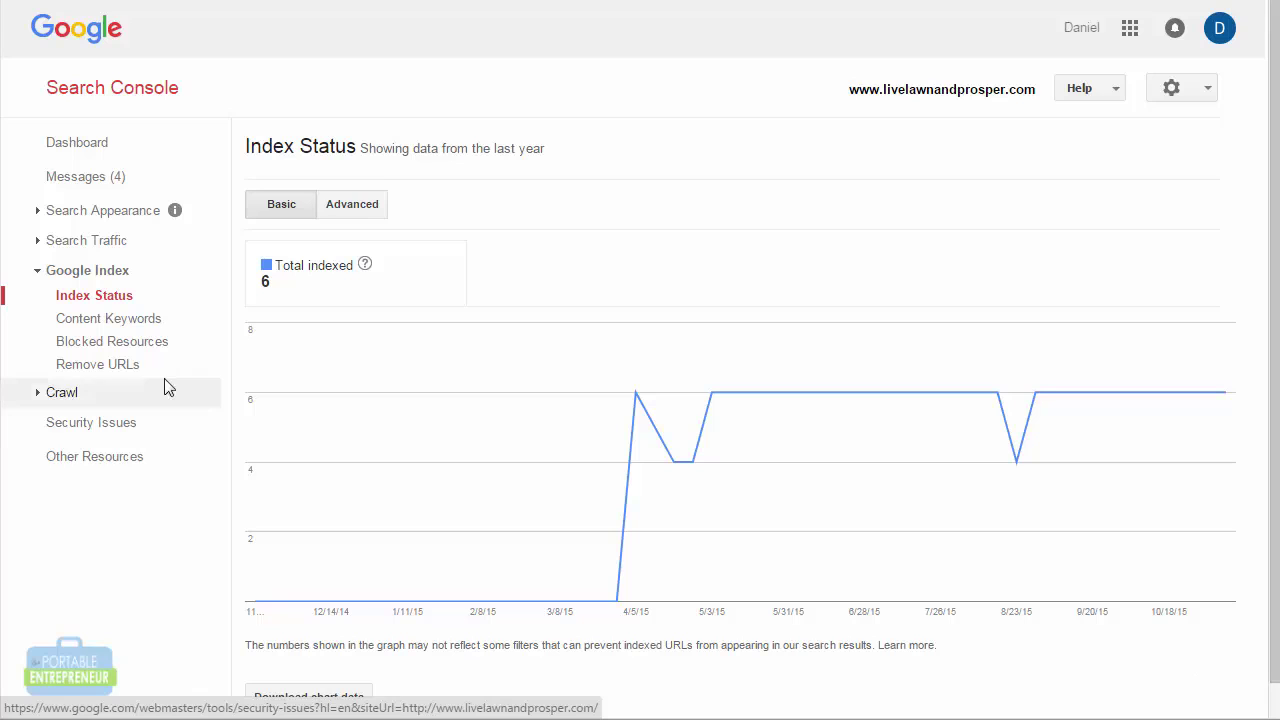
left_click(133, 319)
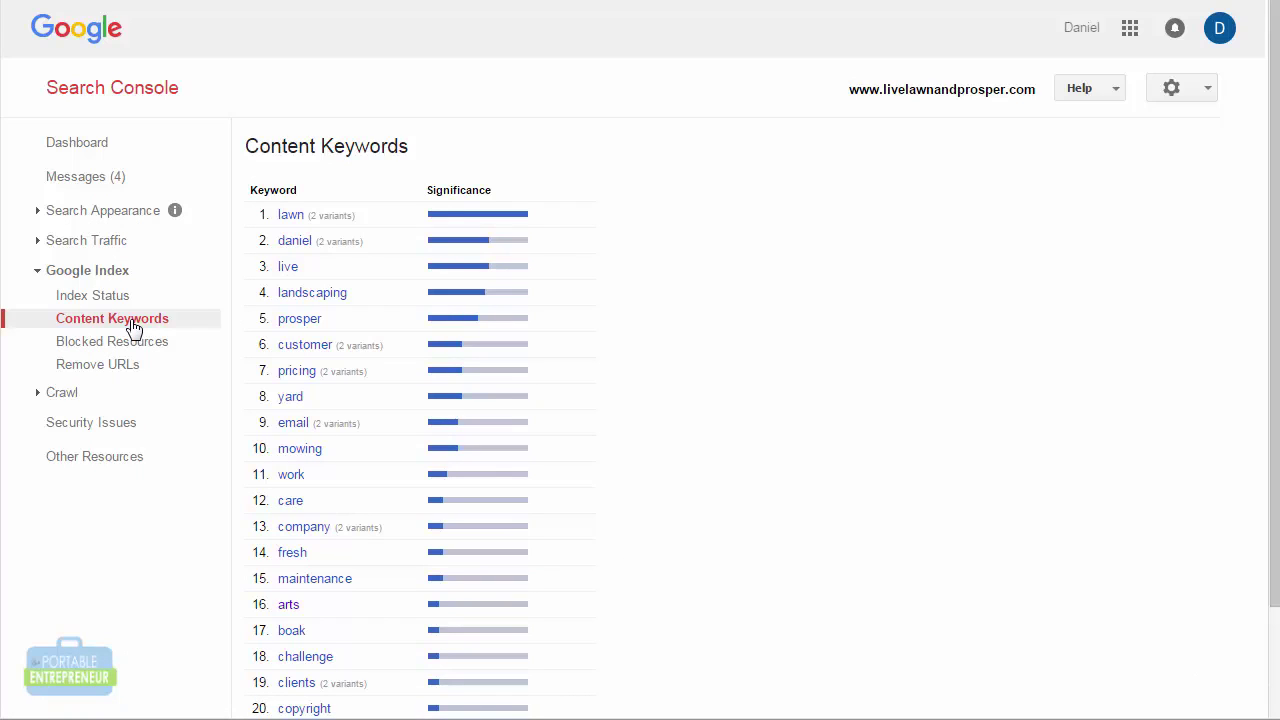
left_click(130, 392)
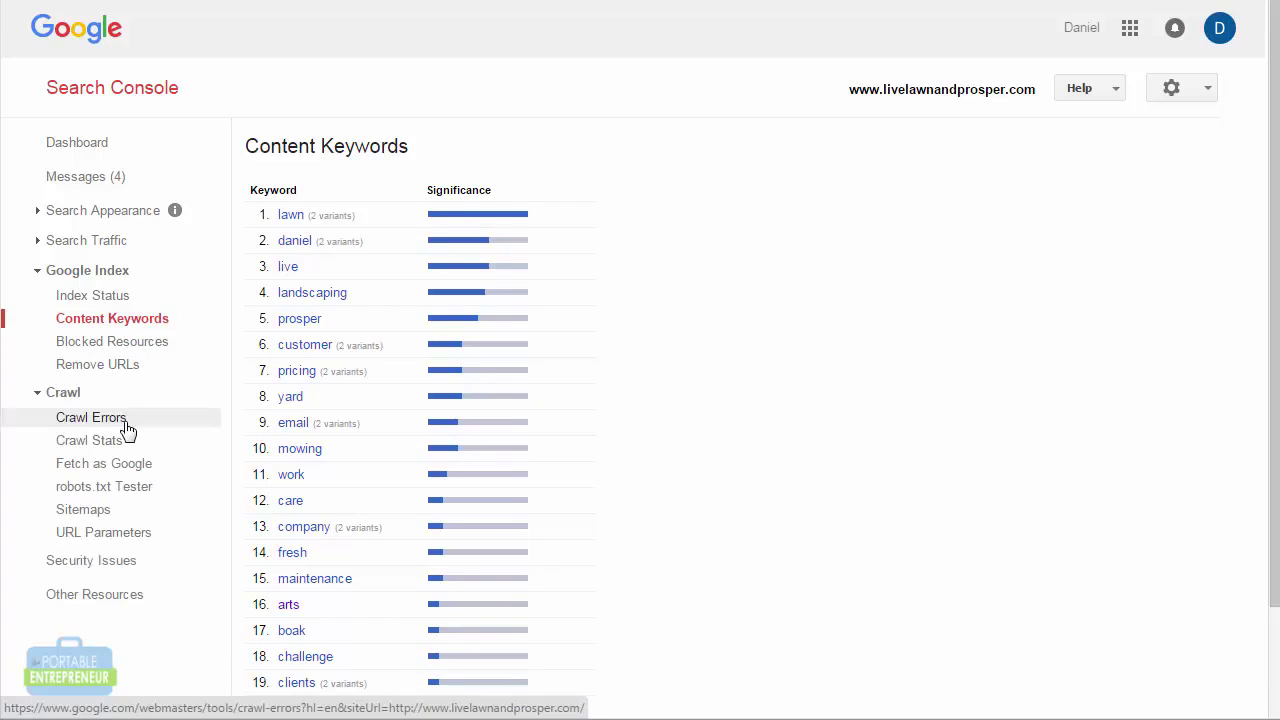
left_click(100, 400)
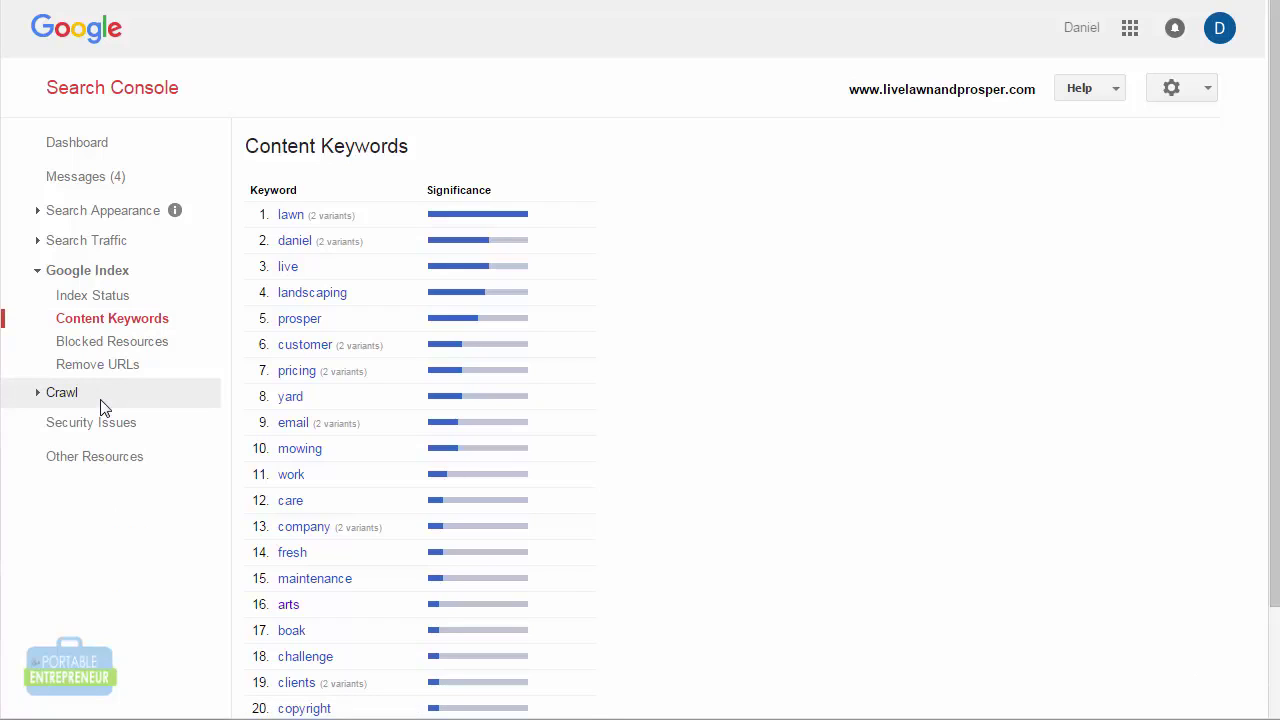
left_click(171, 400)
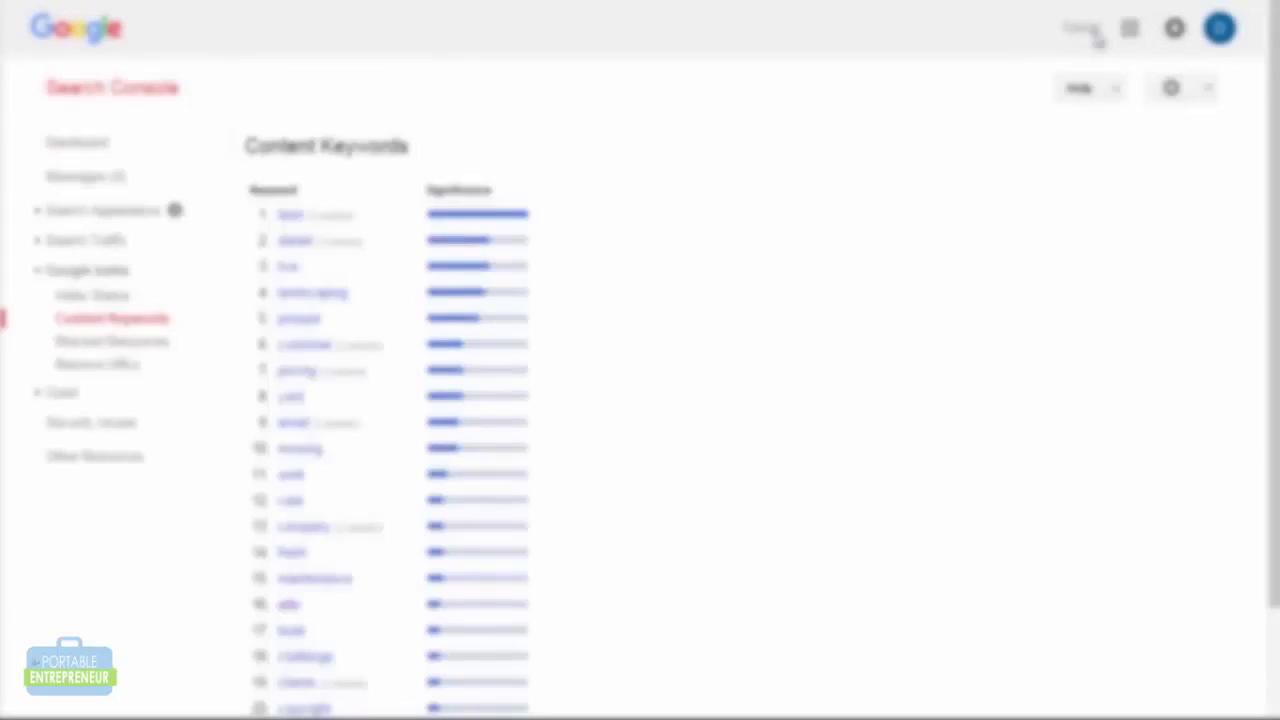
Open the Search Console Preferences and review the issue types offered for email notifications
left_click(1188, 84)
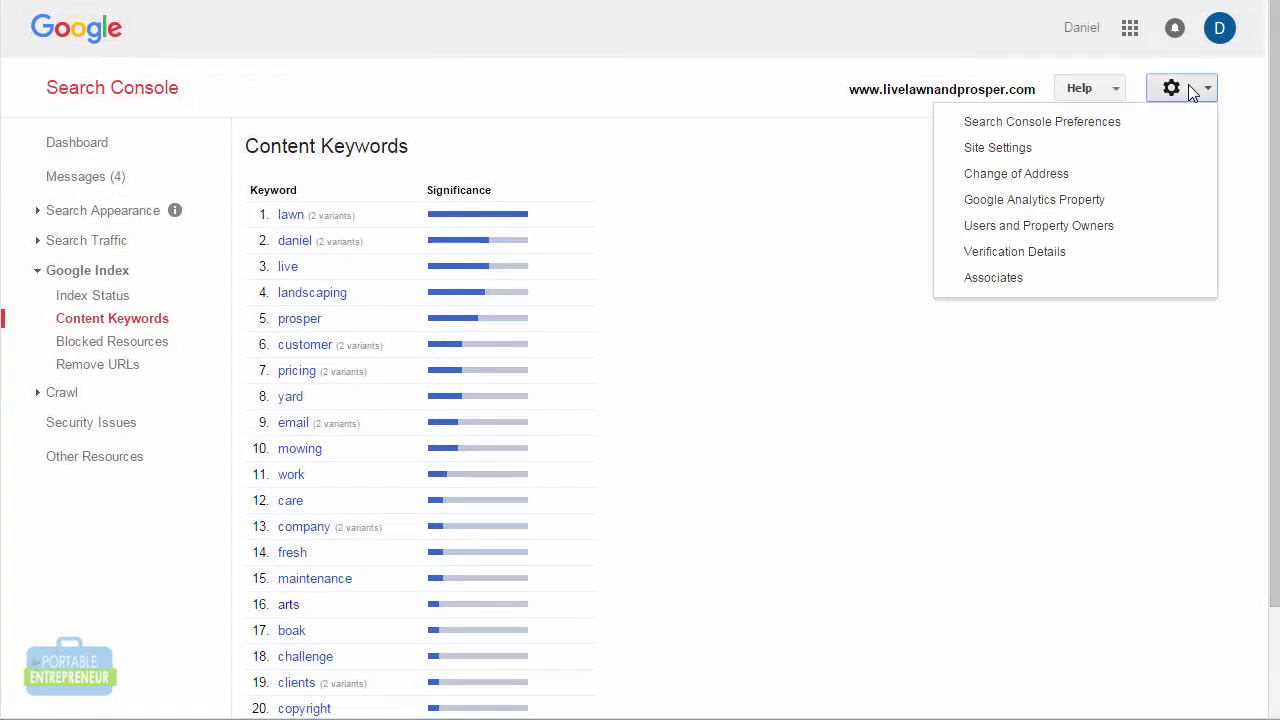
left_click(1088, 125)
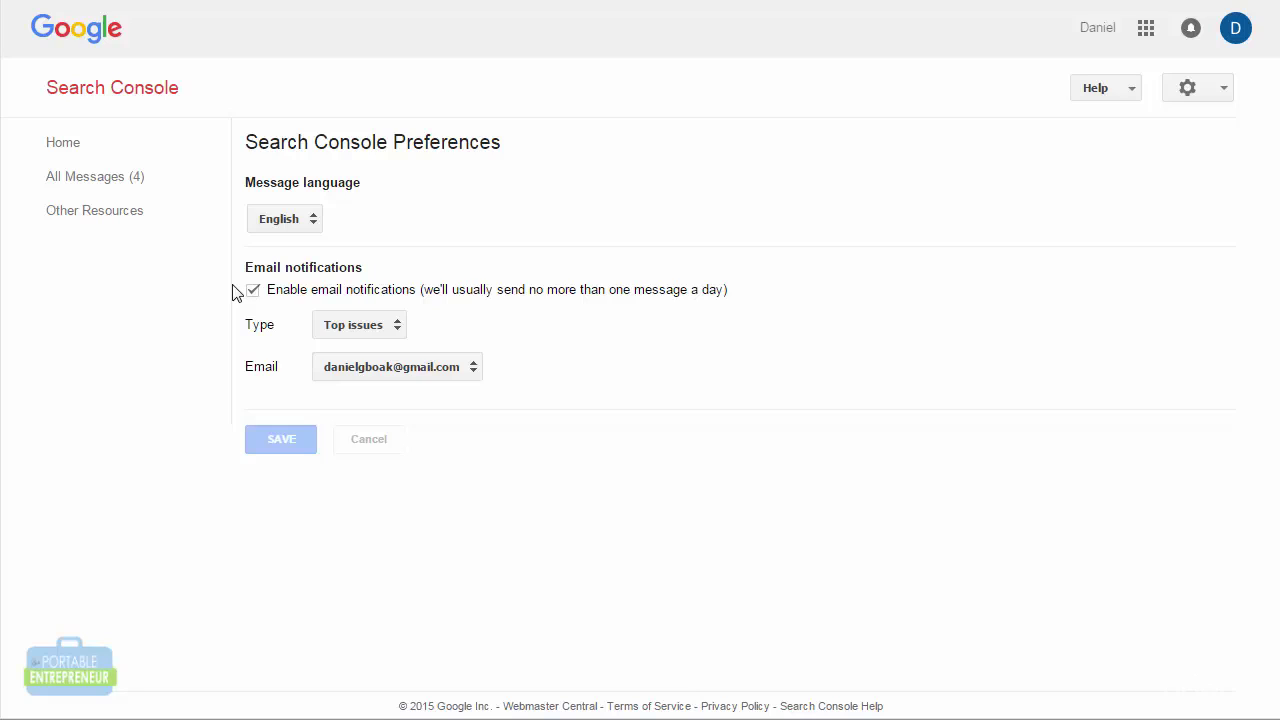
left_click(394, 333)
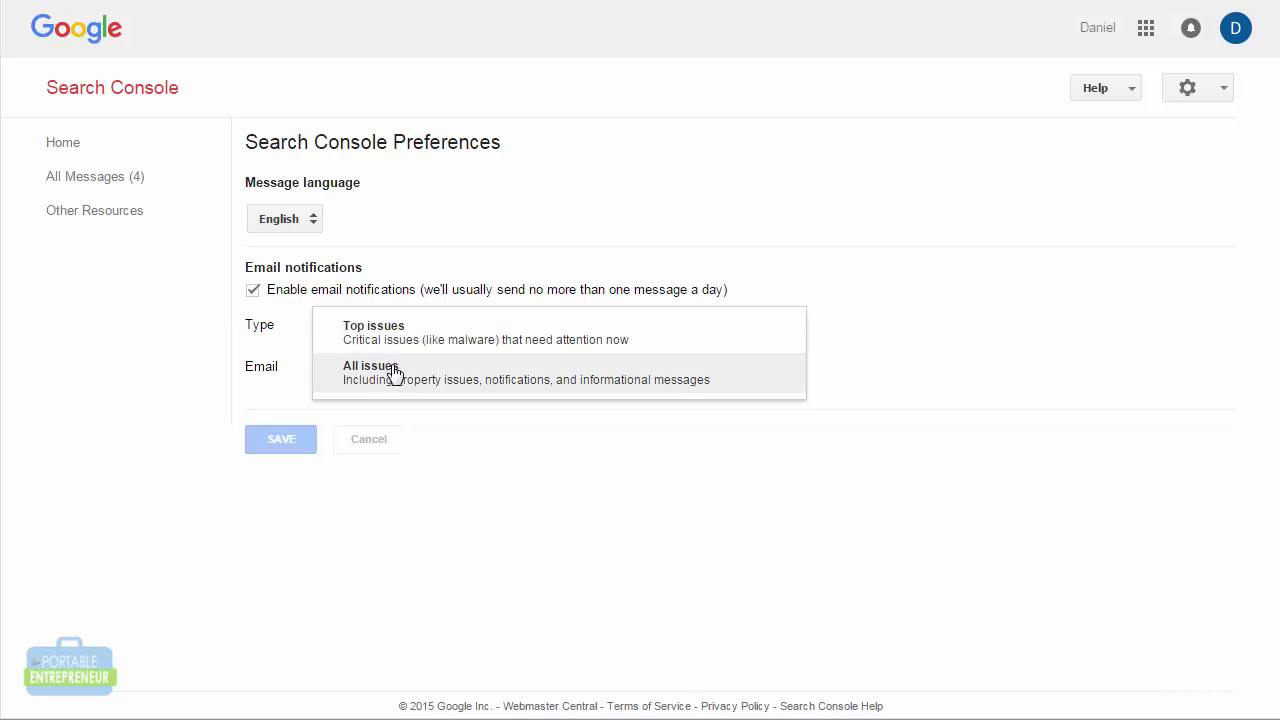
left_click(288, 378)
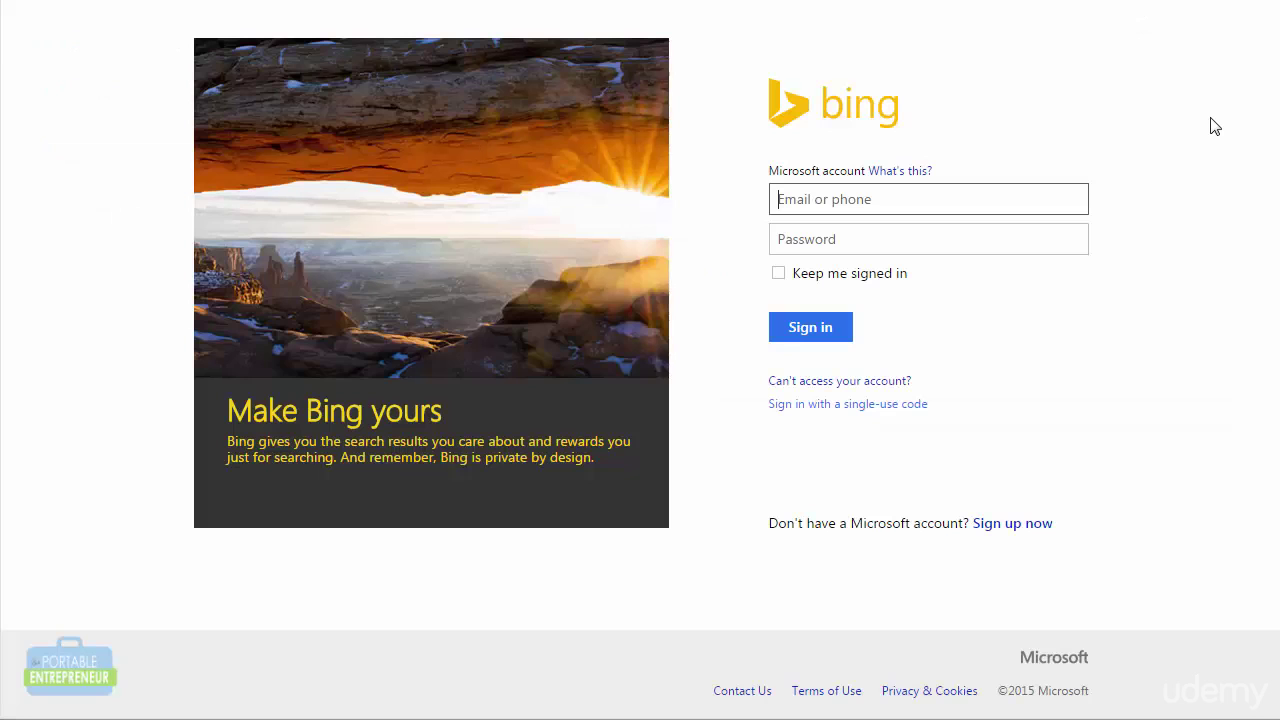
Return to the Bing Webmaster Tools start page, go to sign-in, and open the Microsoft account sign-up
key("alt+Left")
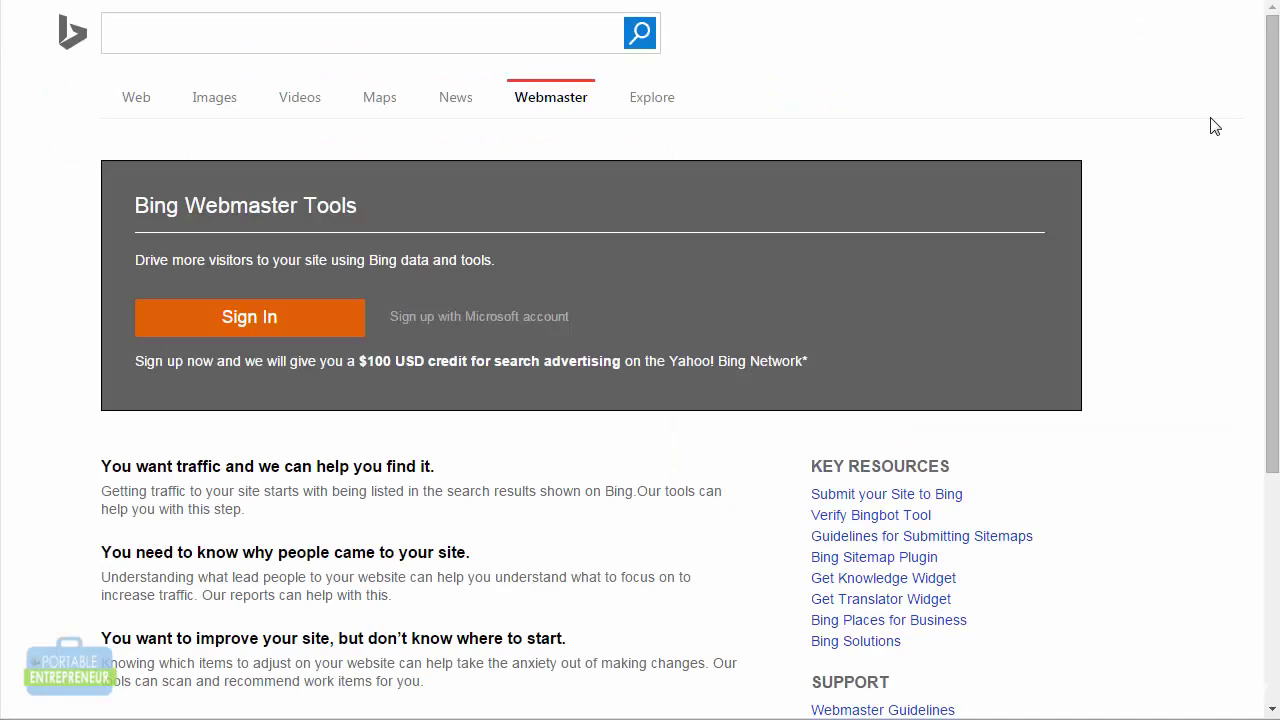
left_click(308, 323)
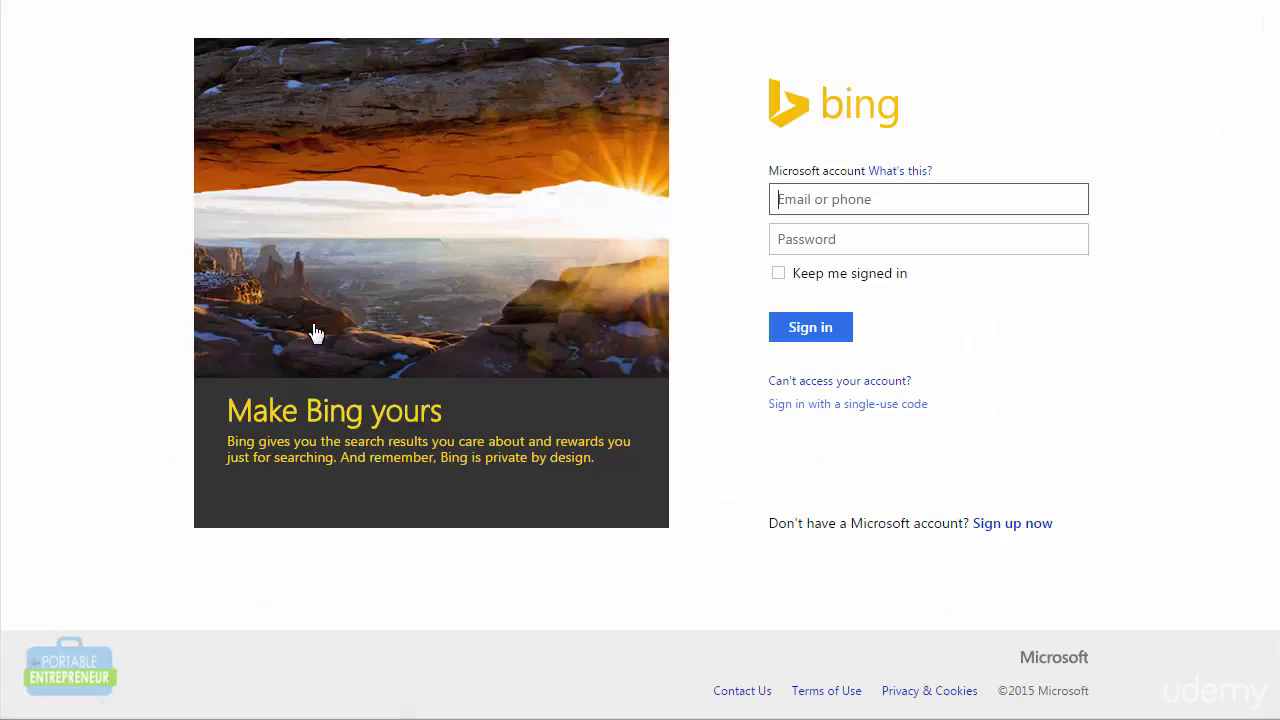
left_click(1012, 523)
Set the Bing Webmaster site issue message frequency to Daily and save the profile
left_click_drag(1269, 223, 1269, 363)
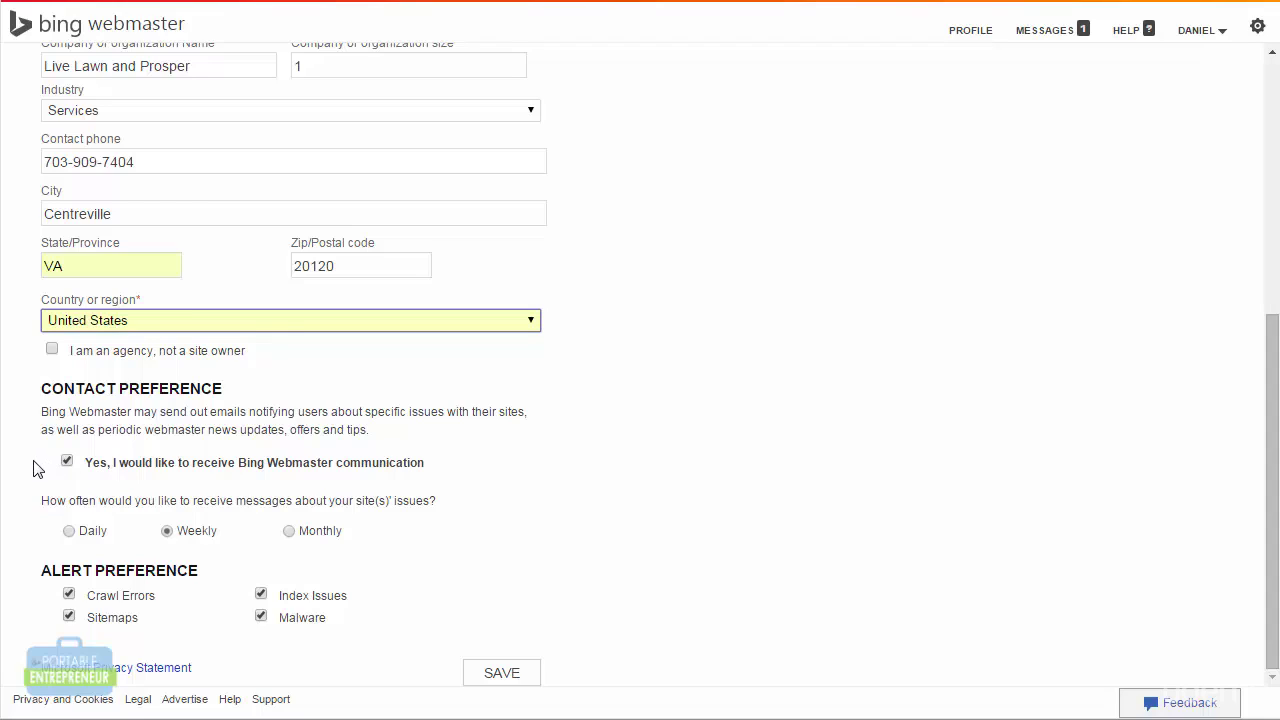
left_click(69, 531)
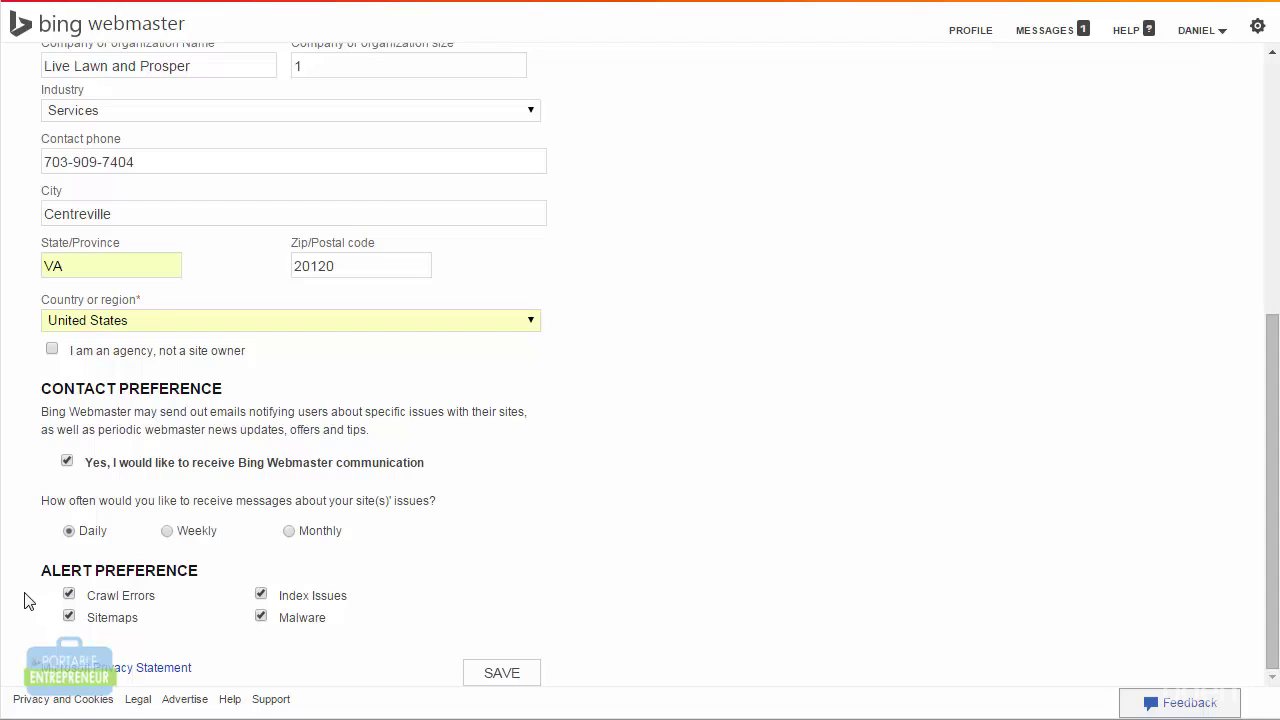
left_click(508, 675)
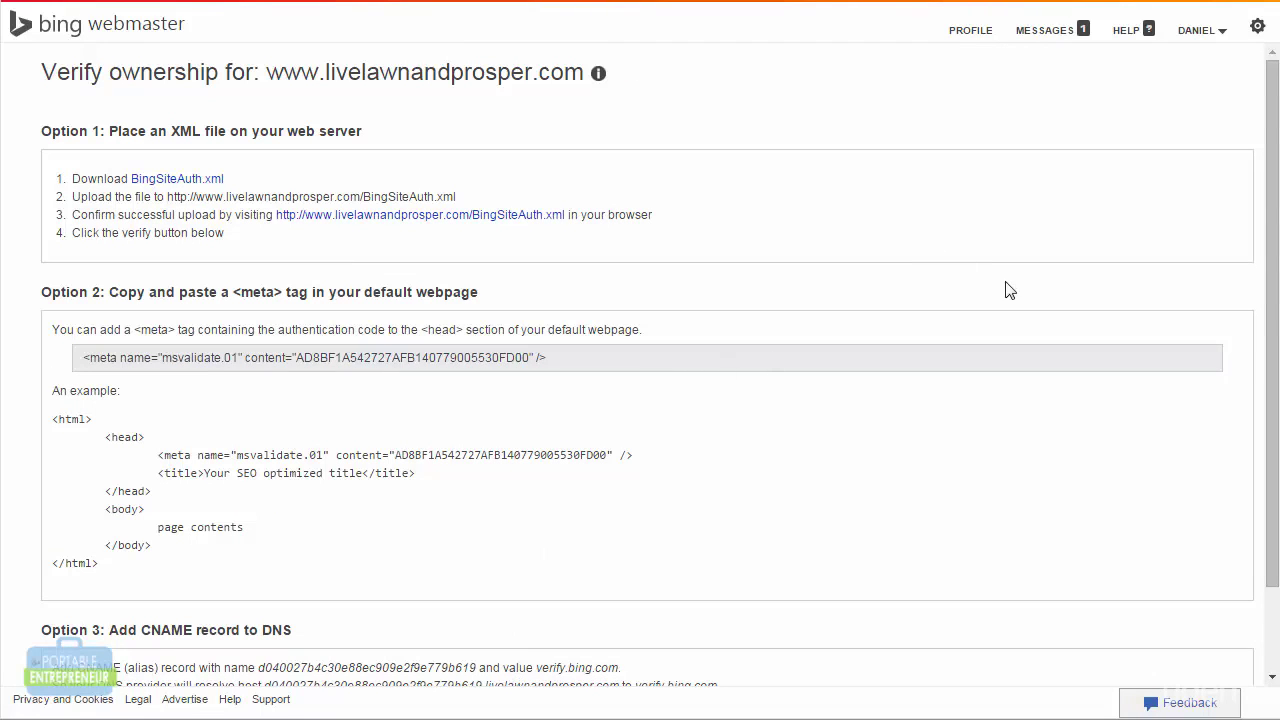
left_click_drag(1271, 189, 1273, 170)
left_click_drag(1276, 355, 1277, 463)
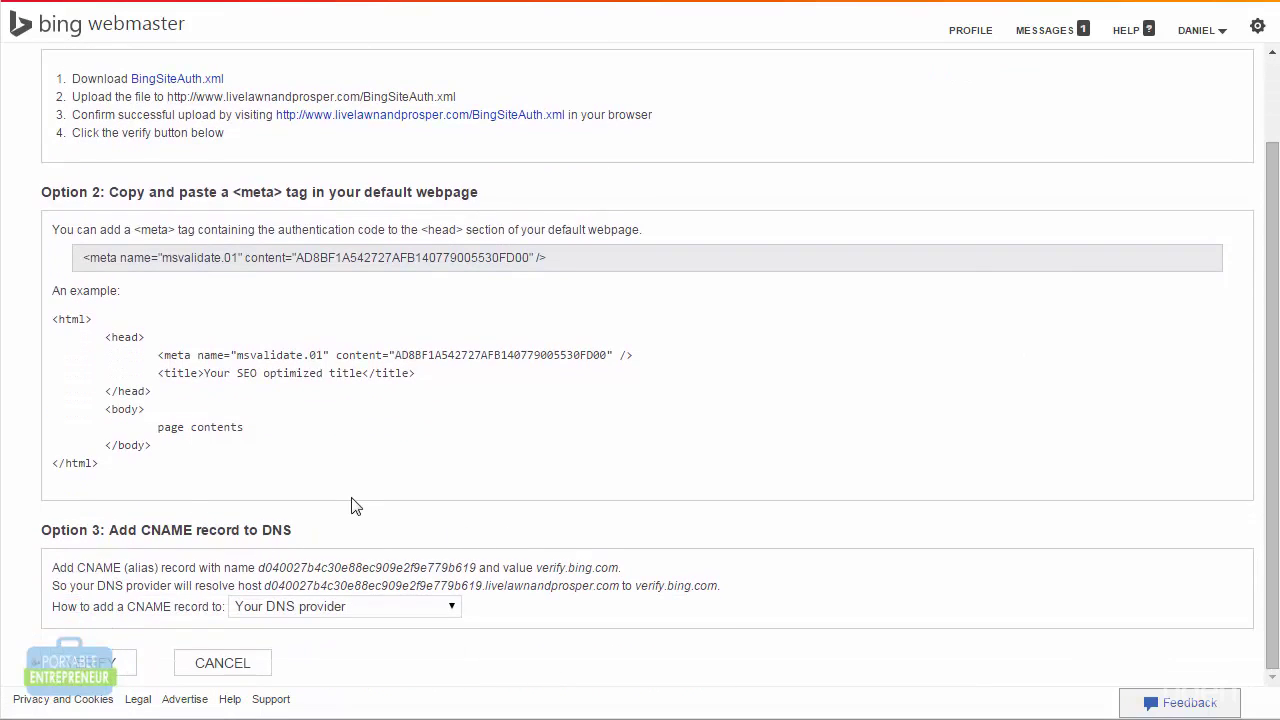
left_click(176, 88)
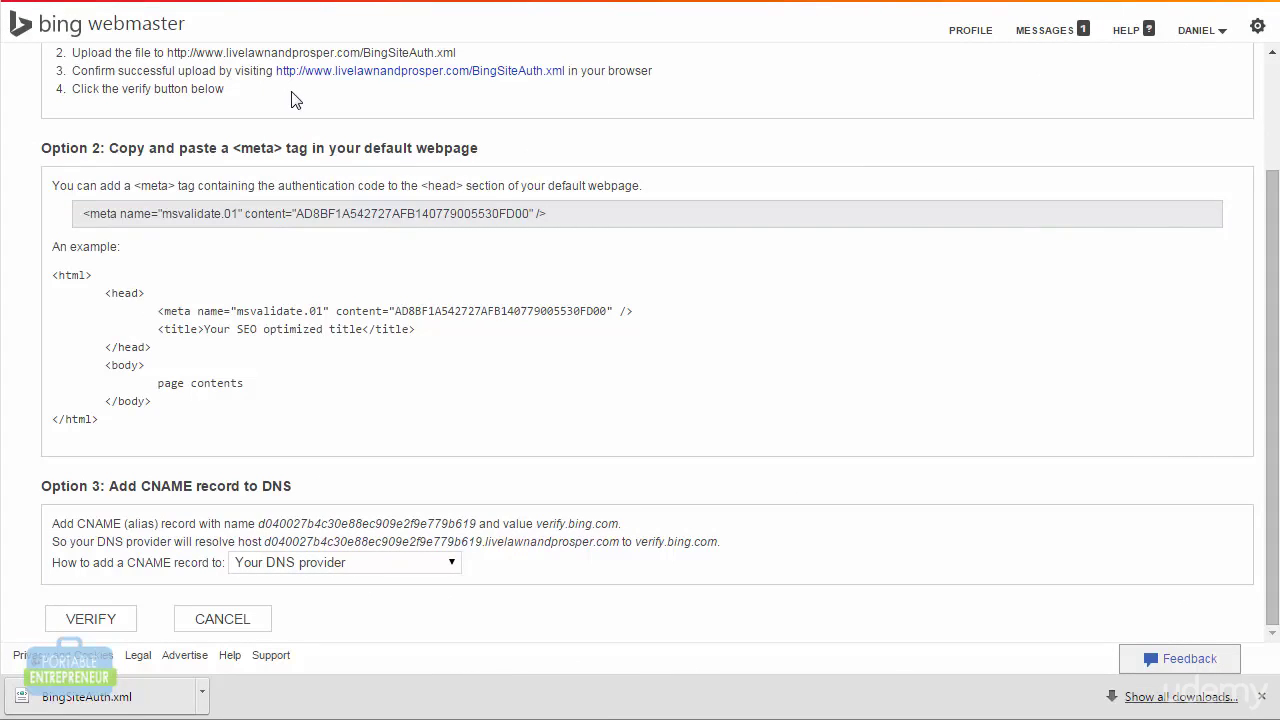
left_click(91, 619)
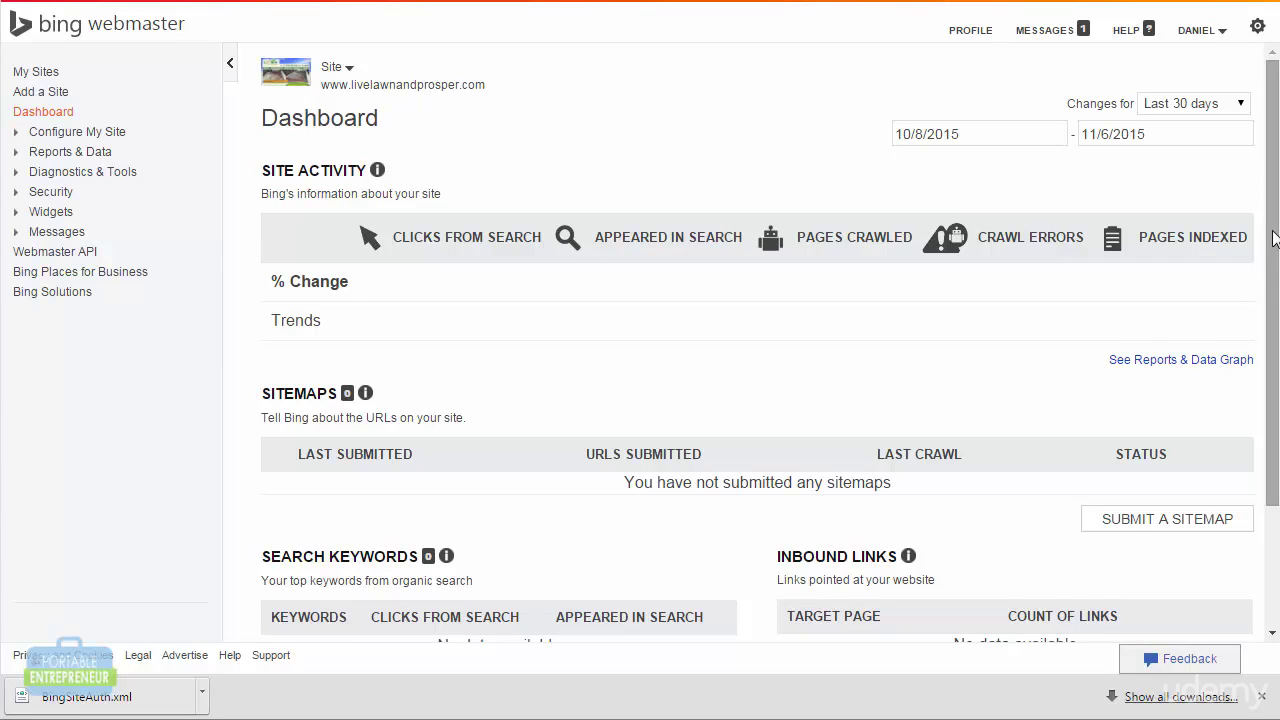
Look over the verified site's Dashboard and its SEO Reports page within Reports & Data
scroll(1275, 237, "down", 2)
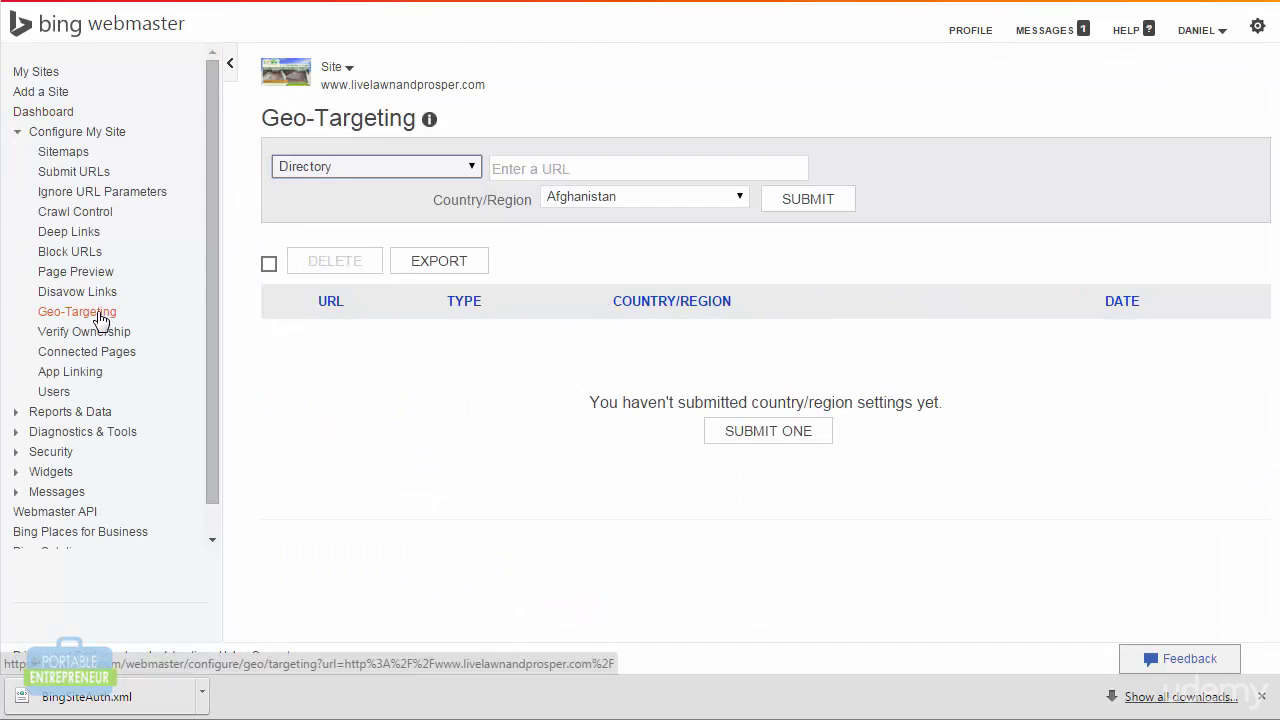
left_click(100, 411)
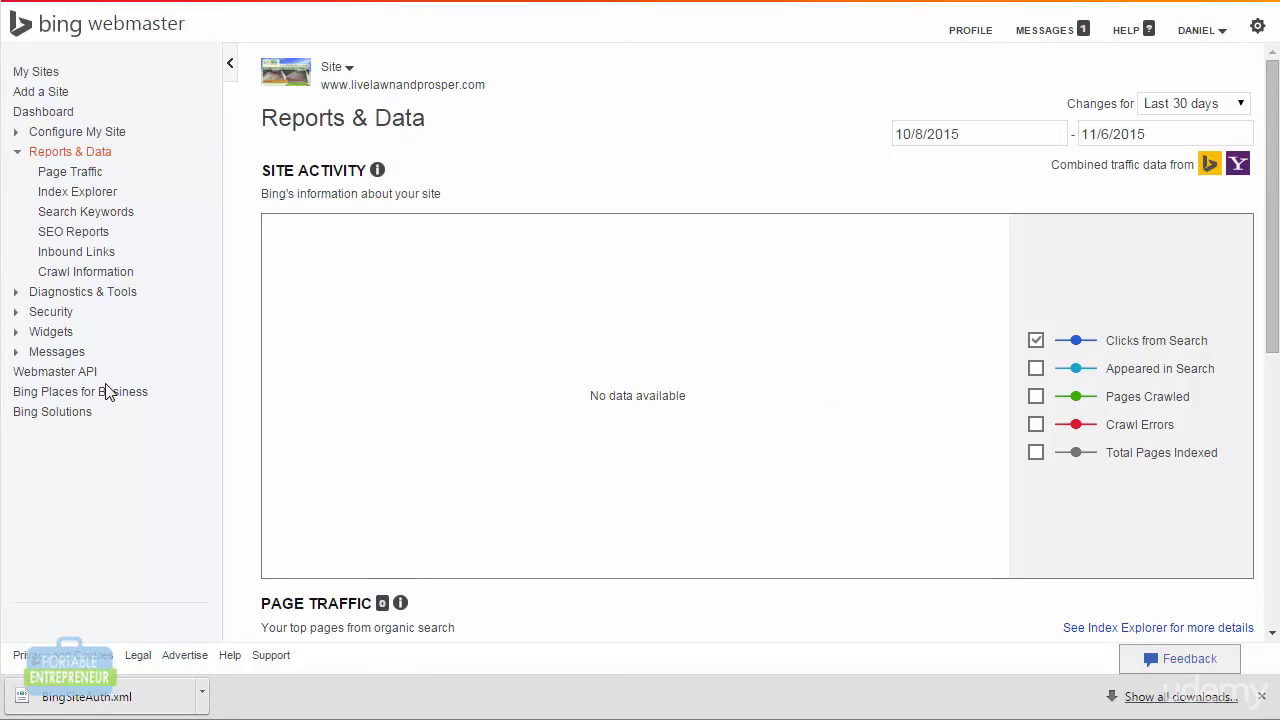
left_click(90, 233)
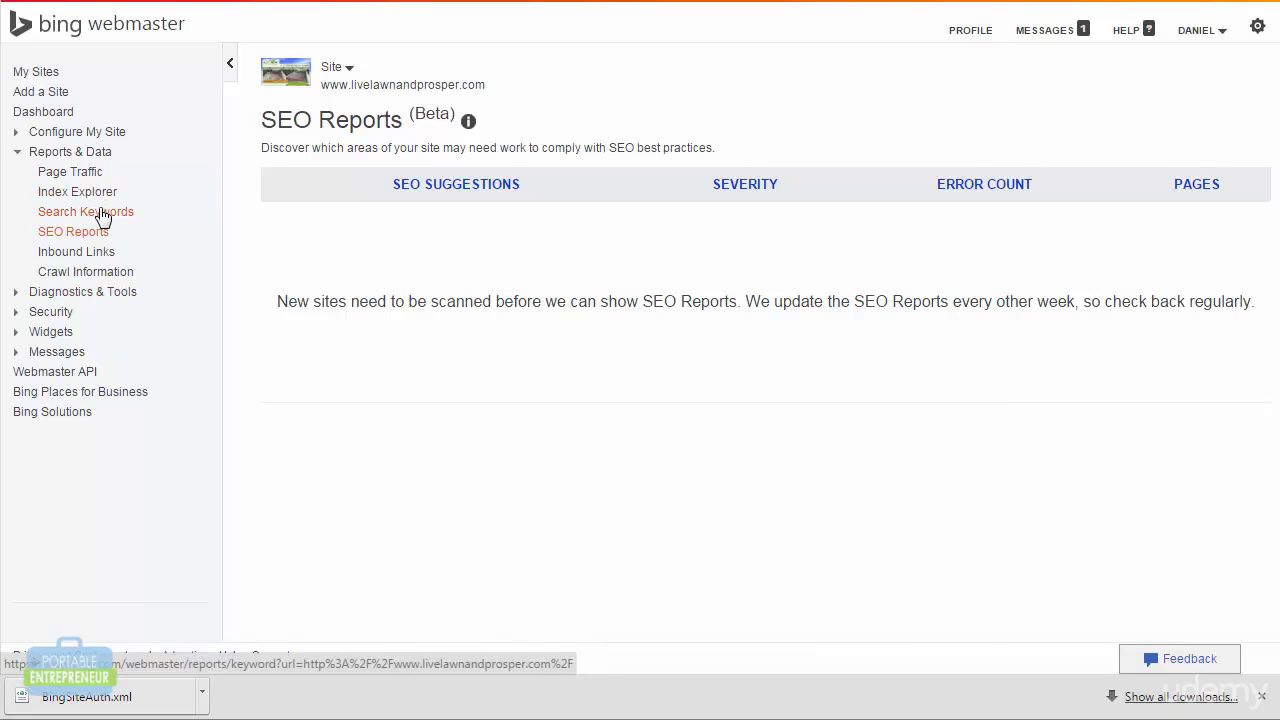
View the Diagnostics & Tools overview and open the SEO Analyzer
left_click(90, 292)
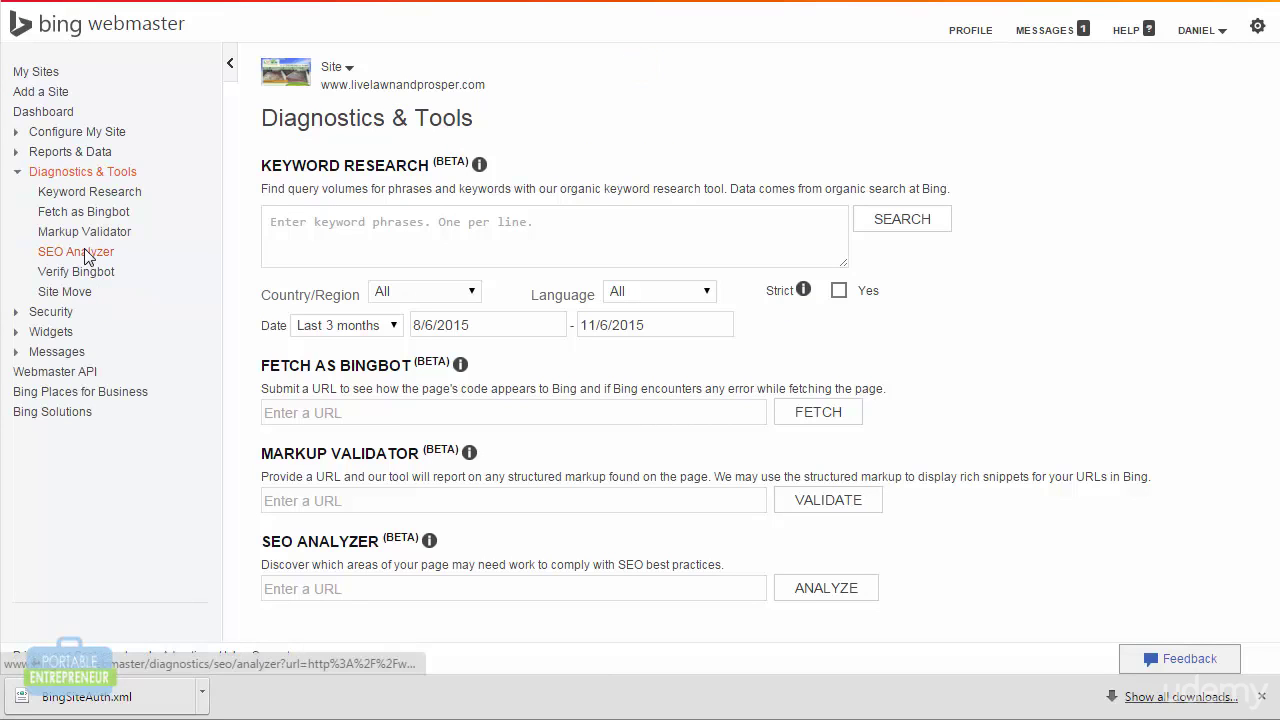
left_click(87, 258)
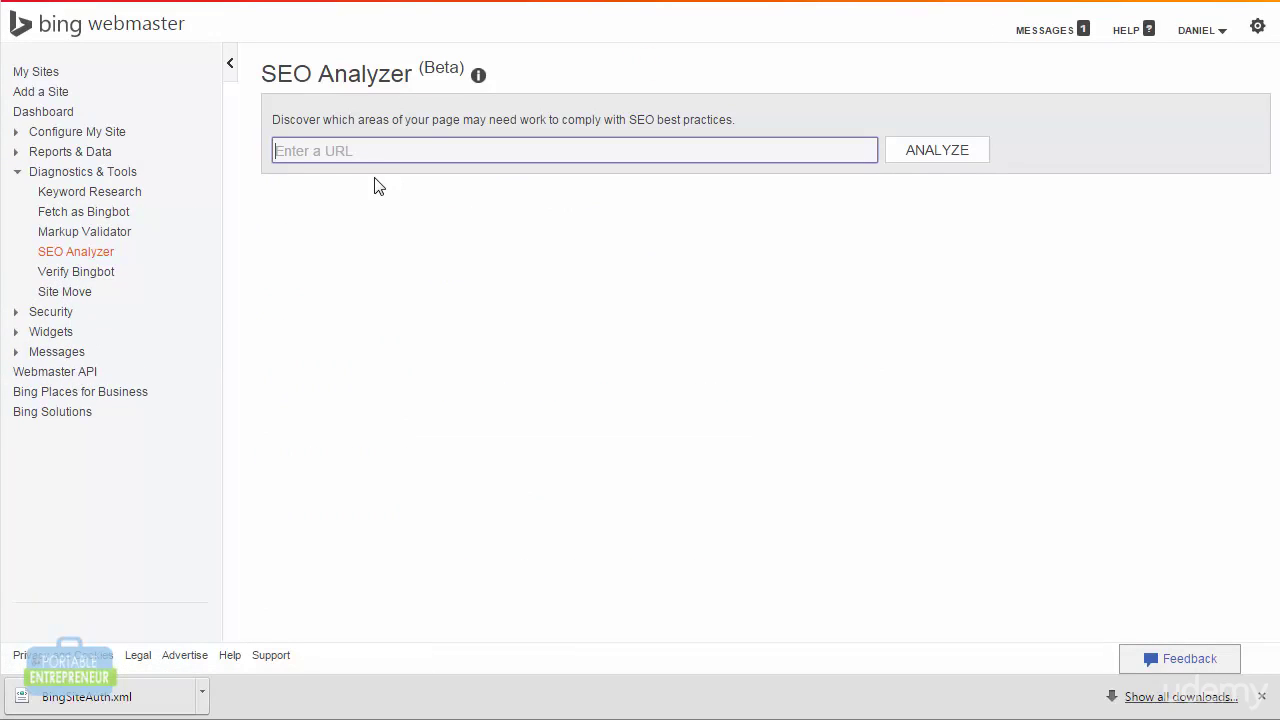